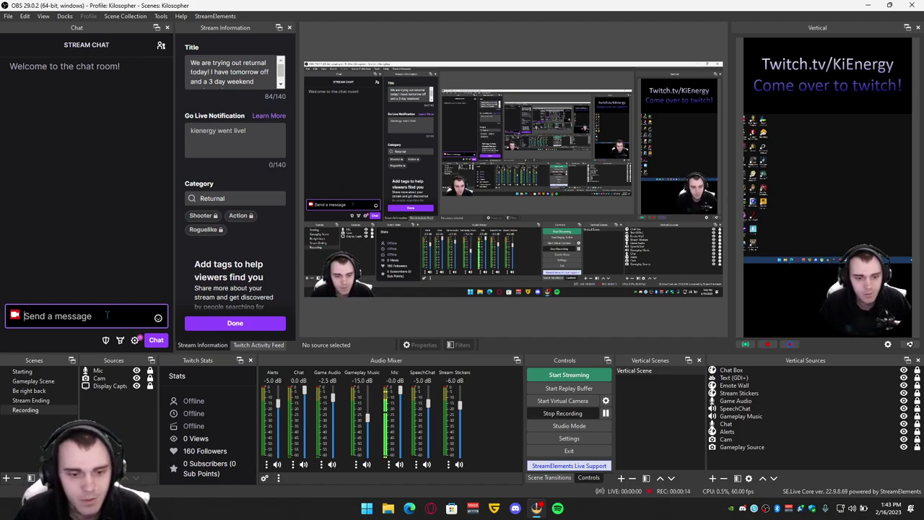
# Switch to the Gameplay Scene, then scroll aitum.tv to the Aitum Vertical plugin download section.
pyautogui.click(39, 383)
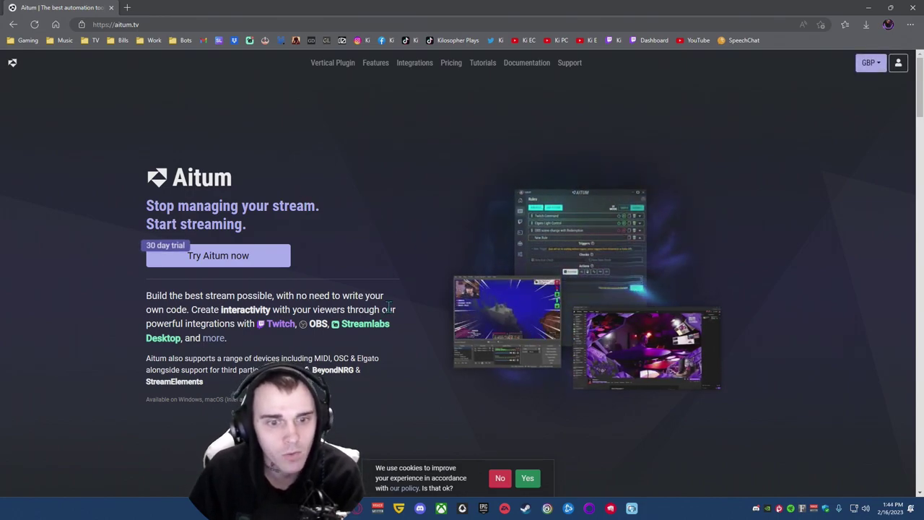
pyautogui.scroll(-3, 408, 289)
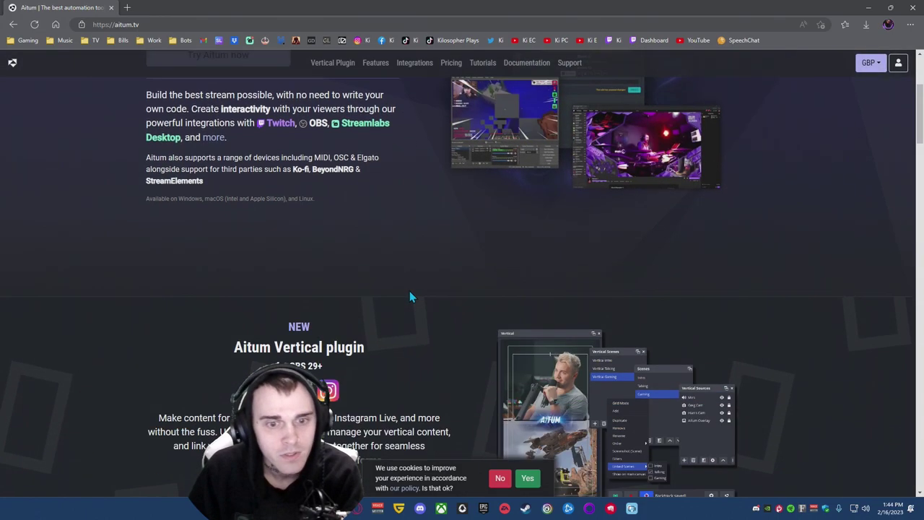
pyautogui.scroll(-3, 411, 263)
pyautogui.scroll(1, 427, 253)
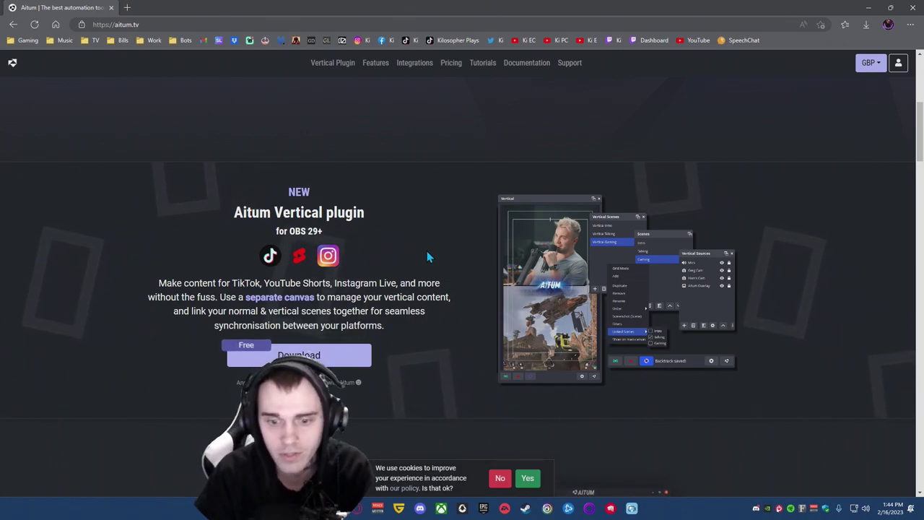
pyautogui.scroll(-1, 421, 267)
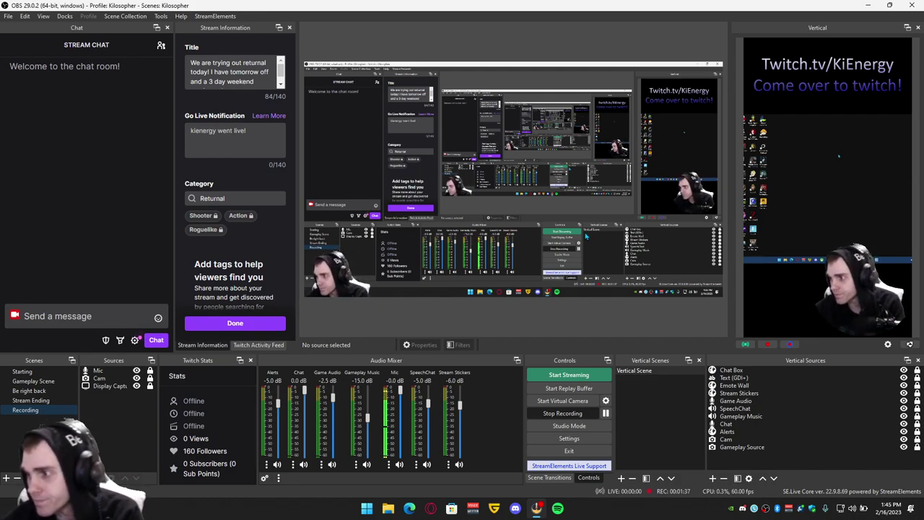
pyautogui.click(889, 344)
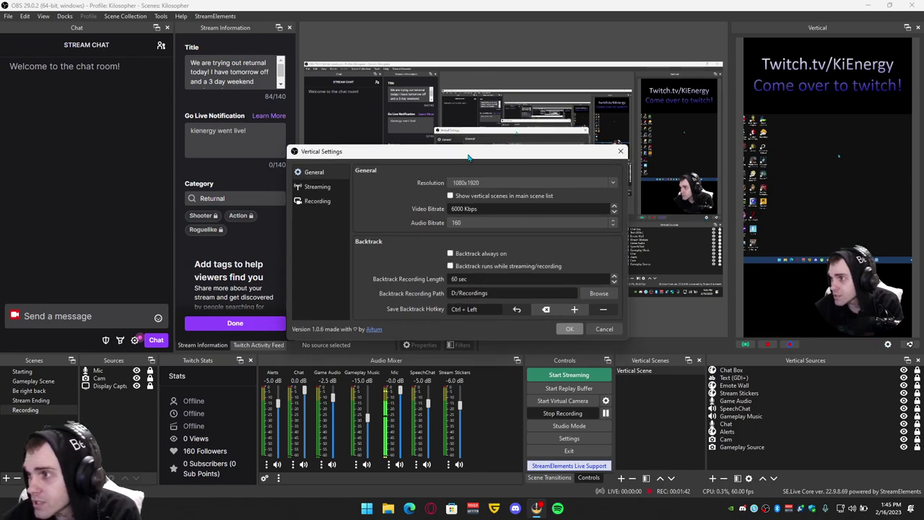
pyautogui.moveTo(471, 153); pyautogui.dragTo(388, 148)
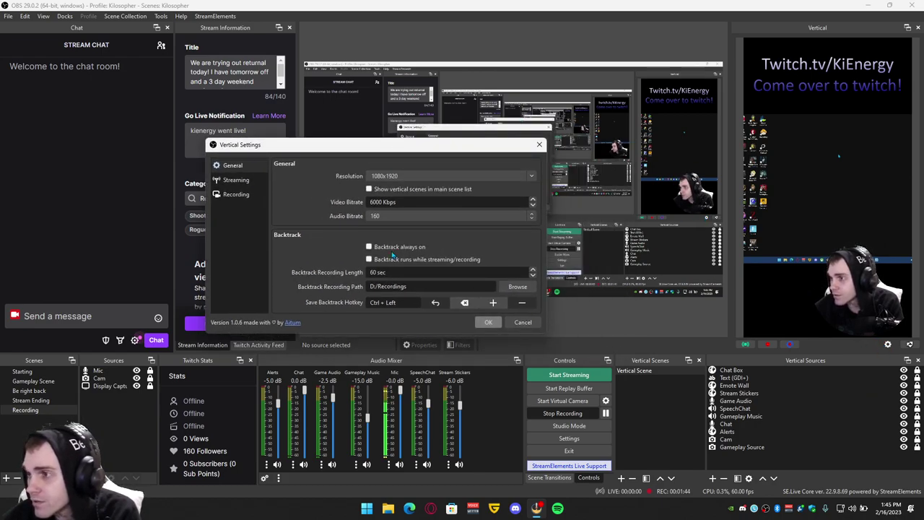
pyautogui.click(232, 166)
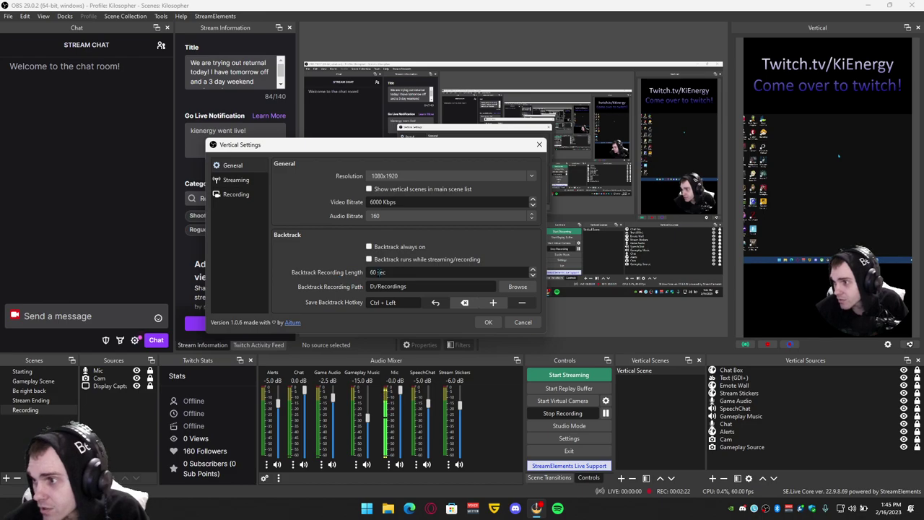
# Confirm in Settings > Output that the replay buffer is enabled with a 60 s maximum replay time.
pyautogui.press('Escape')
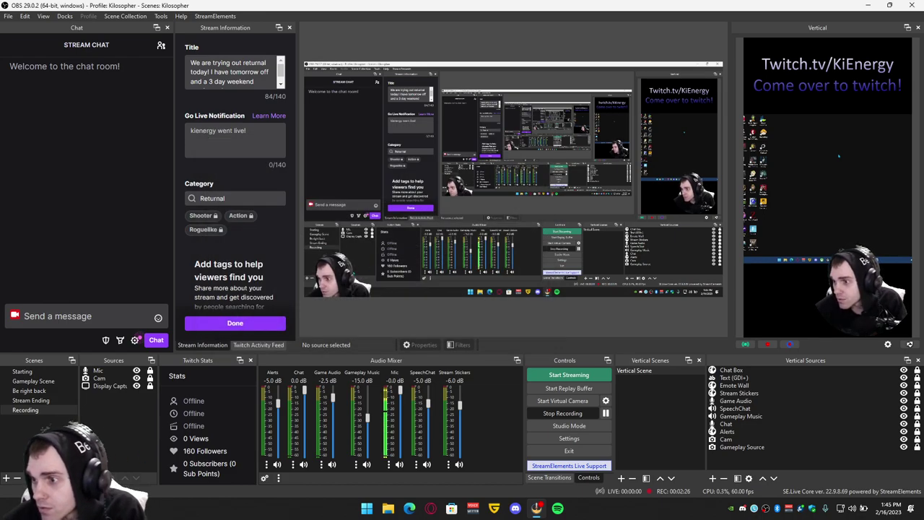
pyautogui.click(554, 439)
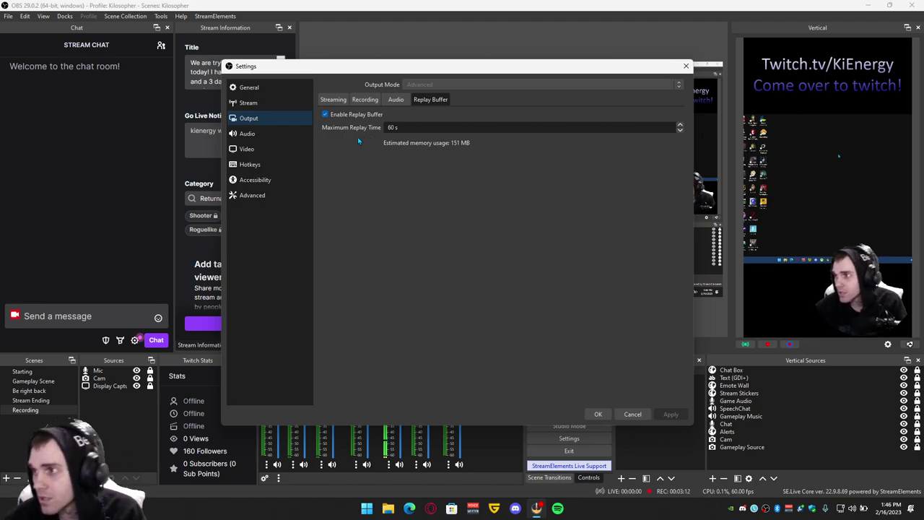
pyautogui.click(634, 414)
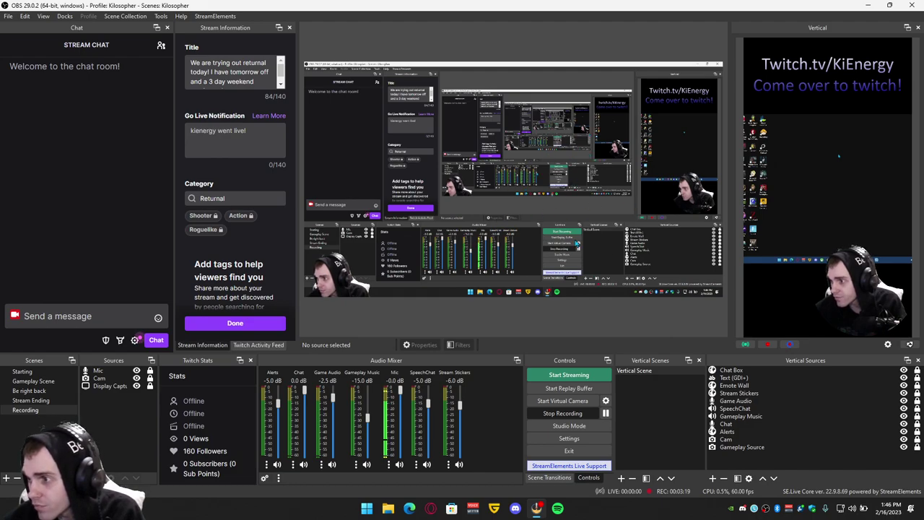
pyautogui.click(571, 439)
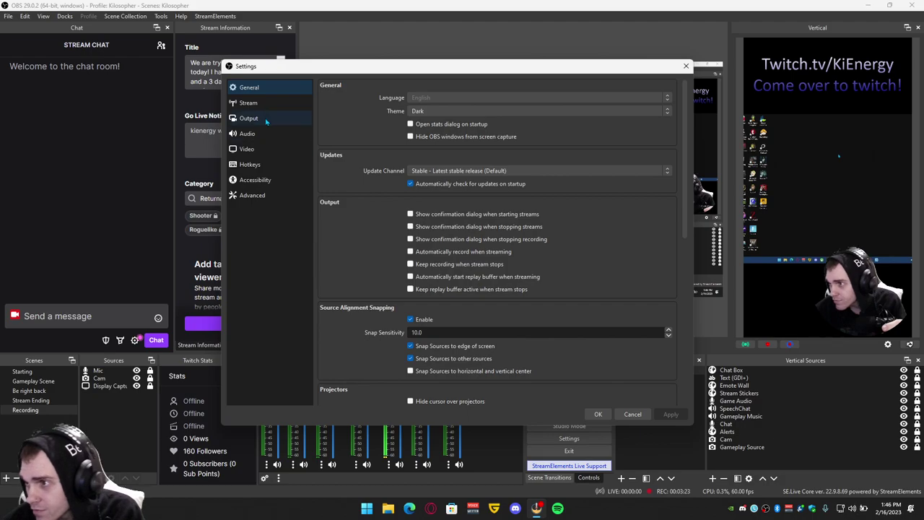
pyautogui.click(248, 117)
pyautogui.click(421, 100)
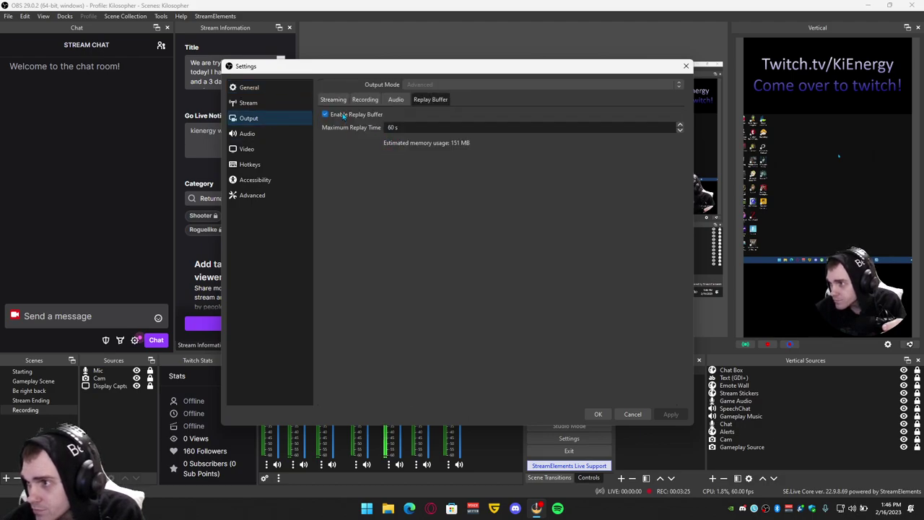
# Enable Backtrack always on for the vertical canvas, 60 sec clips saved to D:/Recordings.
pyautogui.click(598, 414)
pyautogui.click(888, 345)
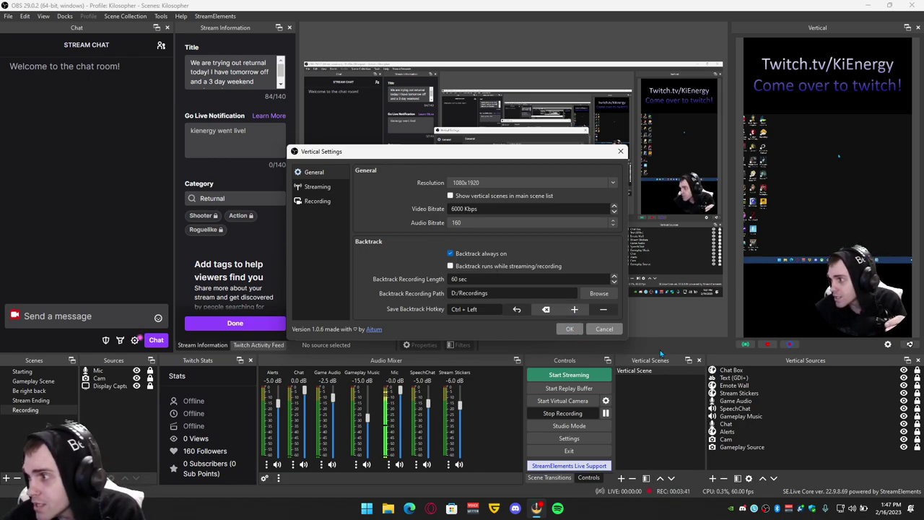
pyautogui.press('Return')
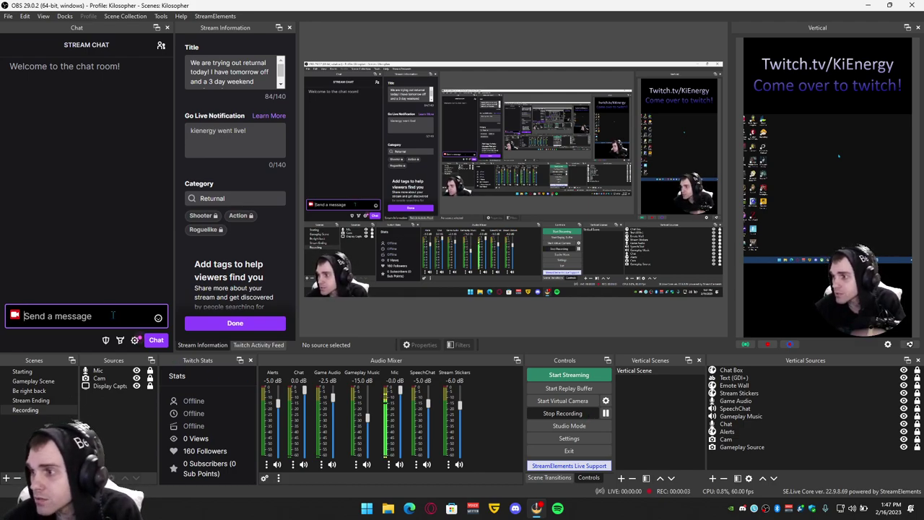
pyautogui.click(888, 345)
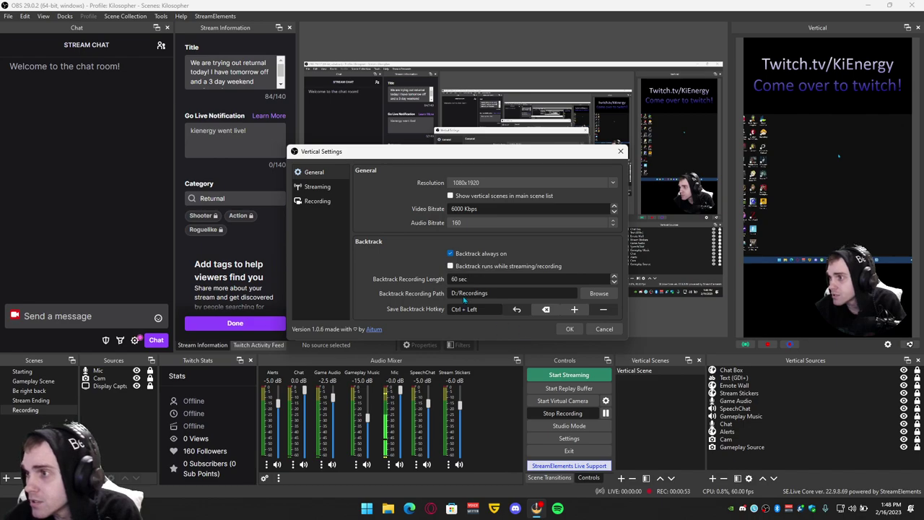
# Review the vertical Streaming and Recording pages, save with OK, and switch to Gameplay Scene via Ctrl+2.
pyautogui.click(324, 186)
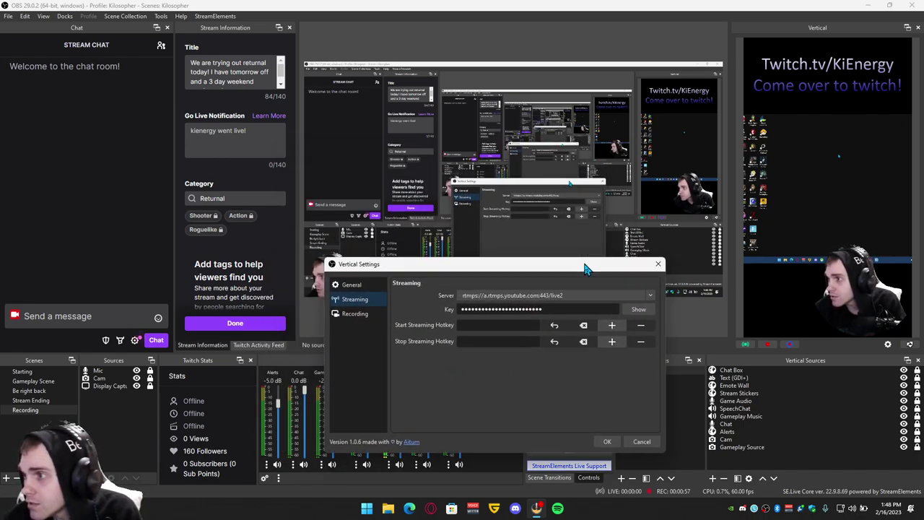
pyautogui.click(343, 235)
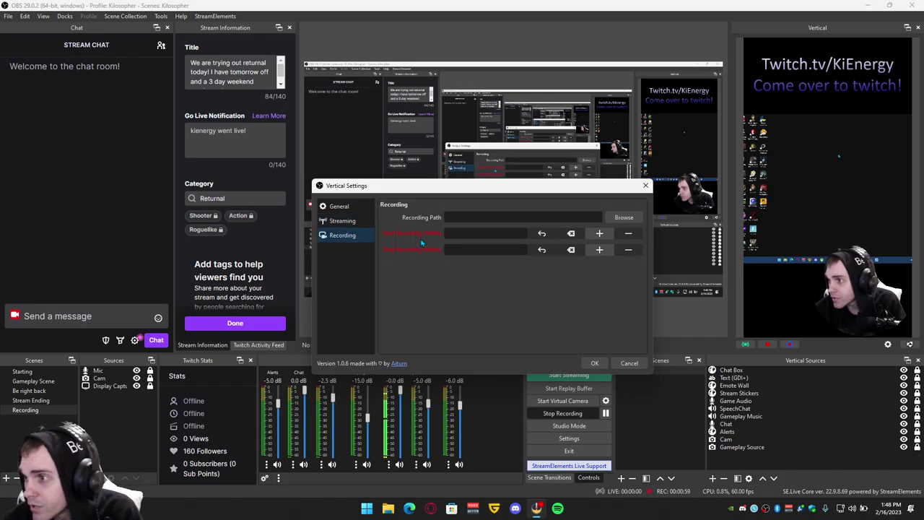
pyautogui.click(351, 207)
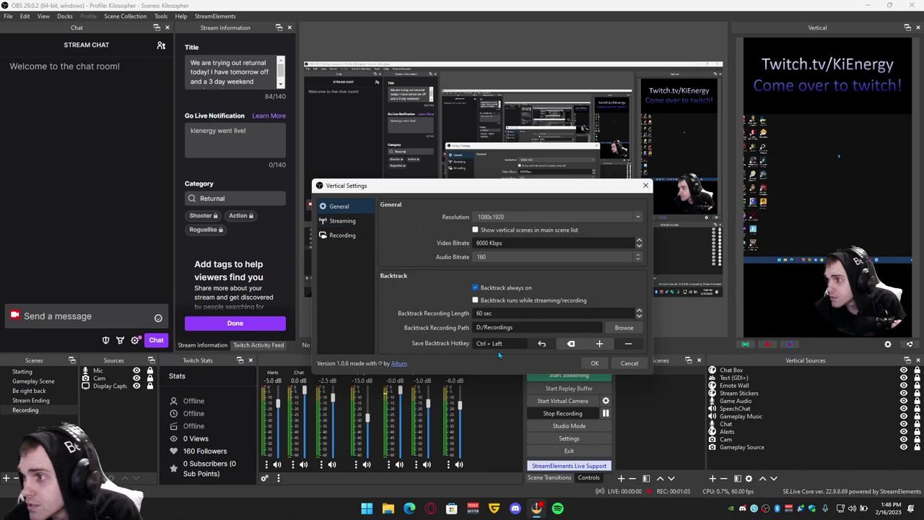
pyautogui.click(591, 364)
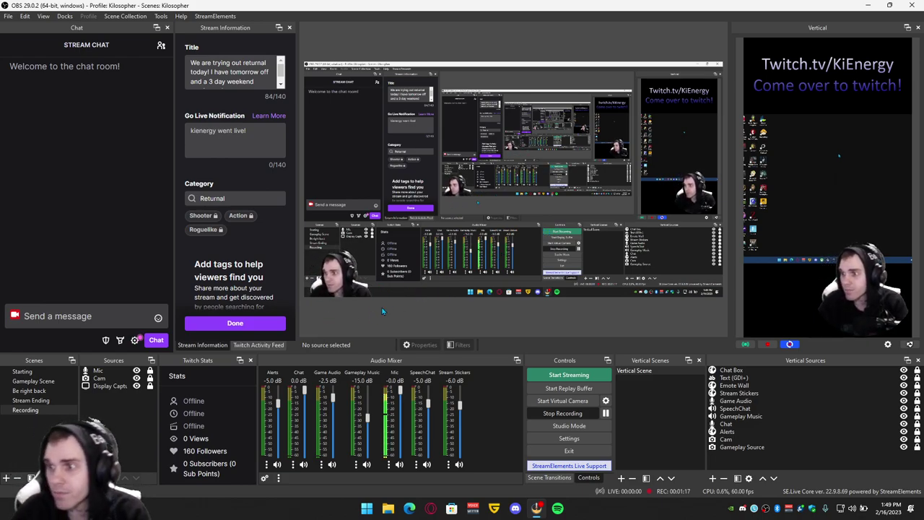
pyautogui.hotkey('ctrl', '2')
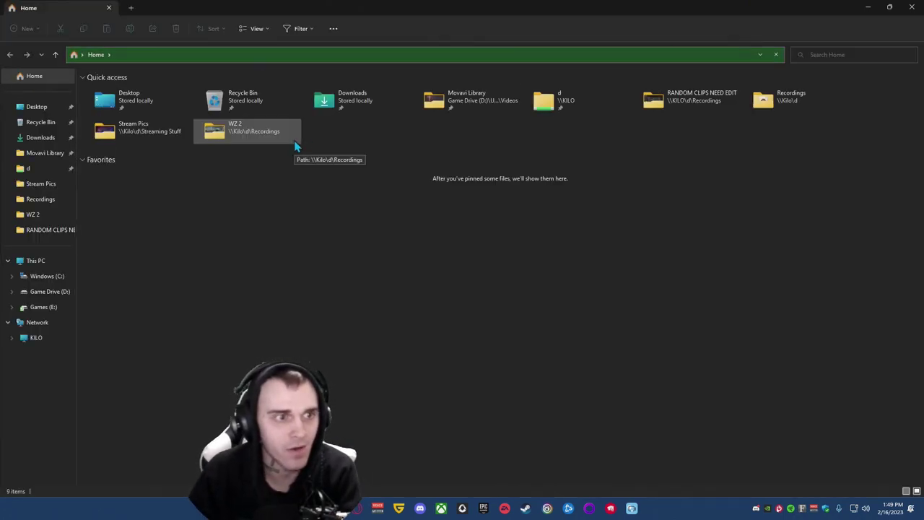
# Open the Recordings folder on the shared d drive and scroll to the newest Backtrack MP4 clips.
pyautogui.click(44, 176)
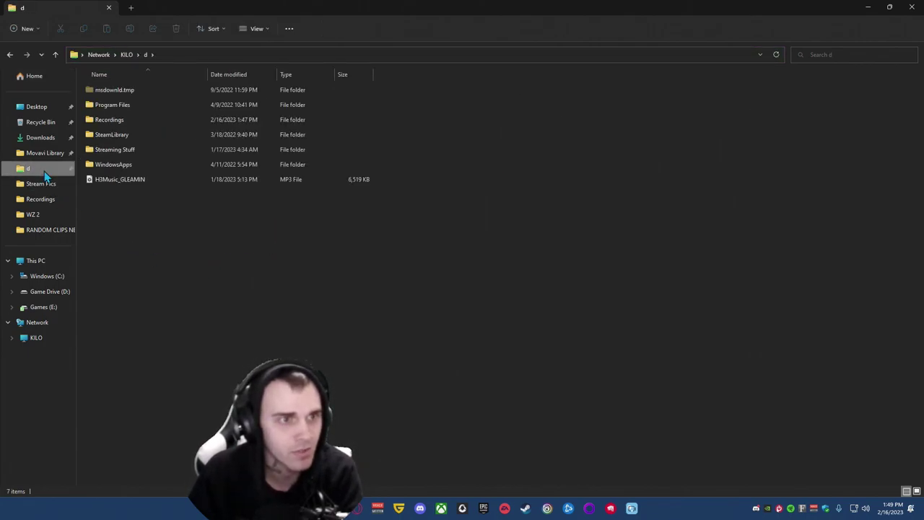
pyautogui.doubleClick(141, 120)
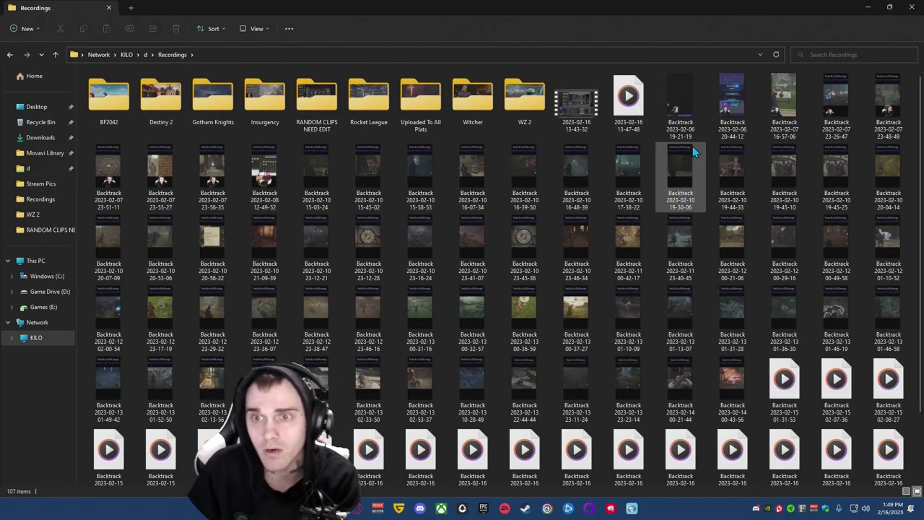
pyautogui.scroll(-1, 578, 318)
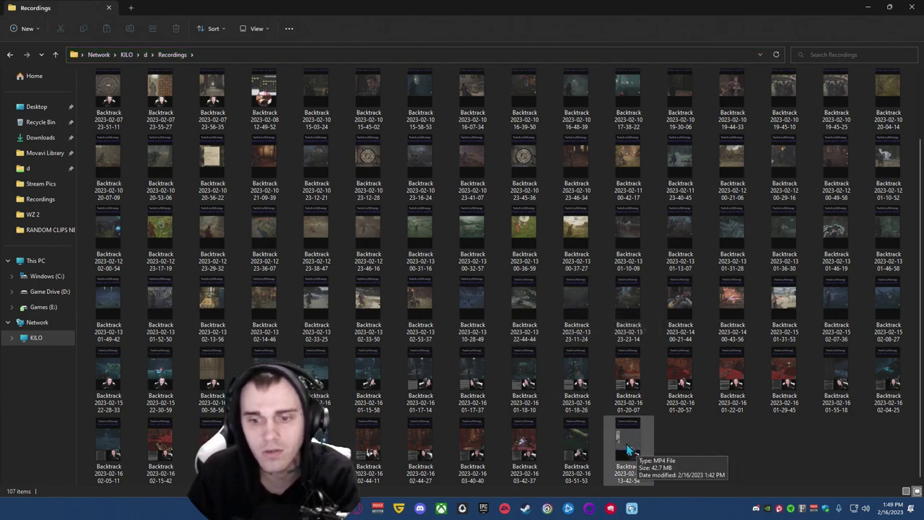
pyautogui.doubleClick(578, 374)
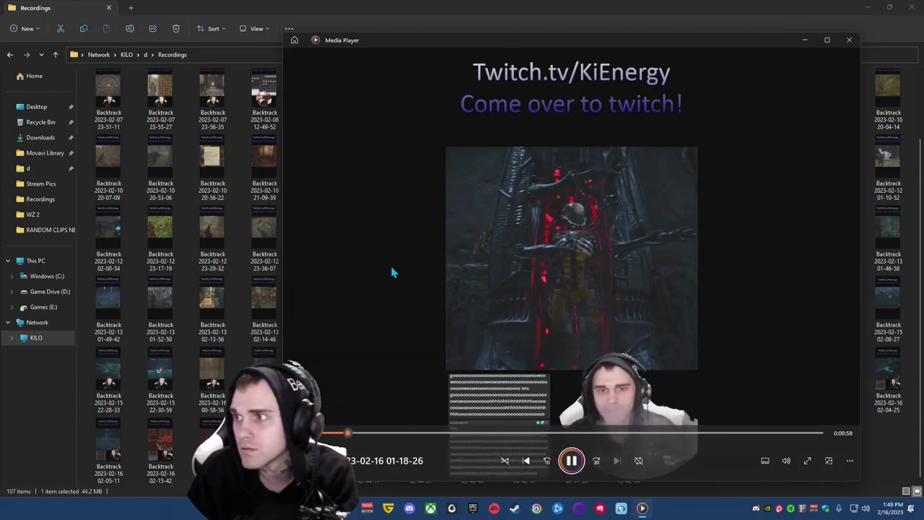
pyautogui.moveTo(566, 45); pyautogui.dragTo(528, 38)
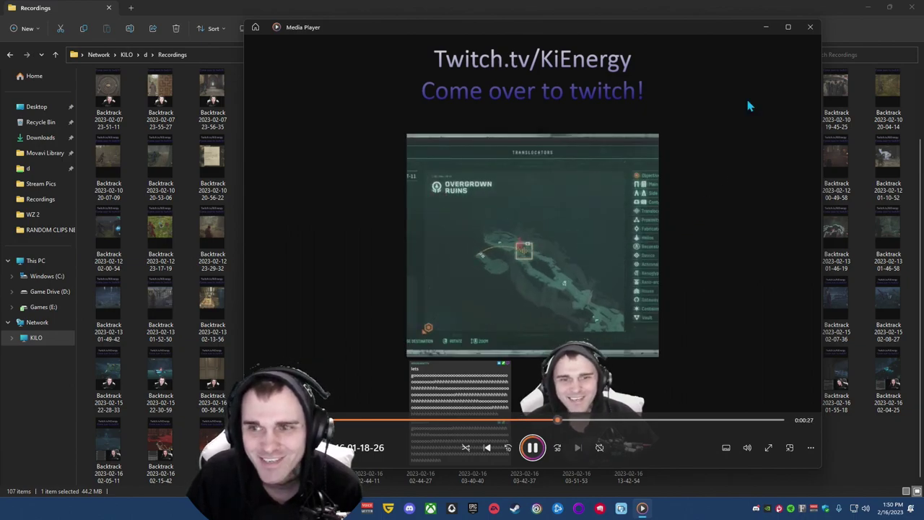
pyautogui.click(810, 28)
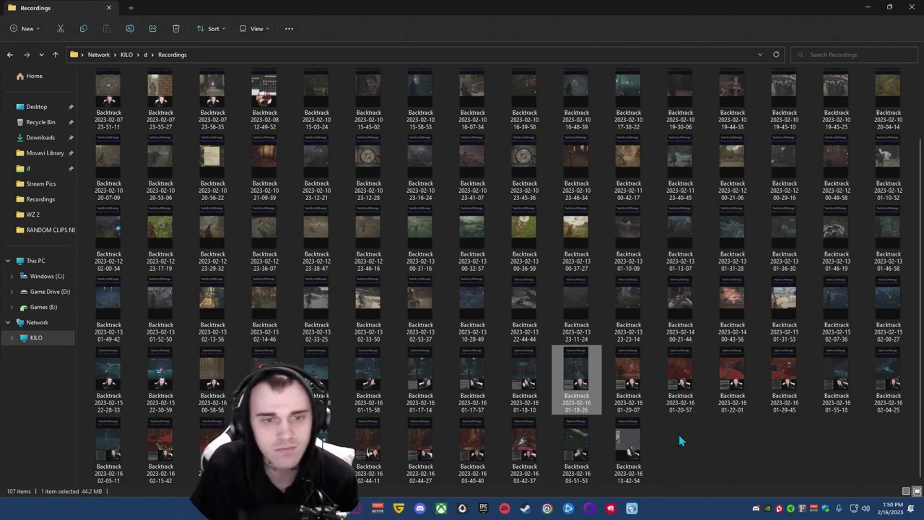
# Browse the Backtrack clip thumbnails, clear the file selection, and close the Recordings window.
pyautogui.scroll(2, 679, 435)
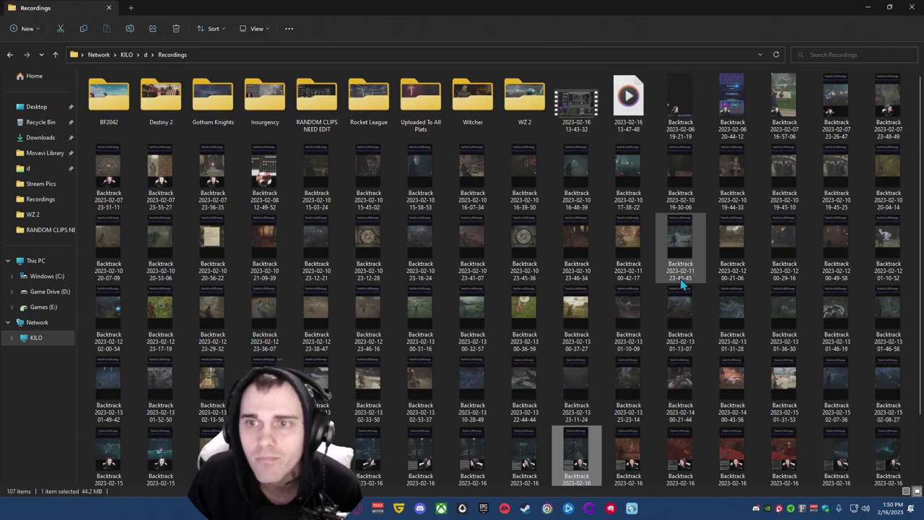
pyautogui.scroll(-1, 680, 332)
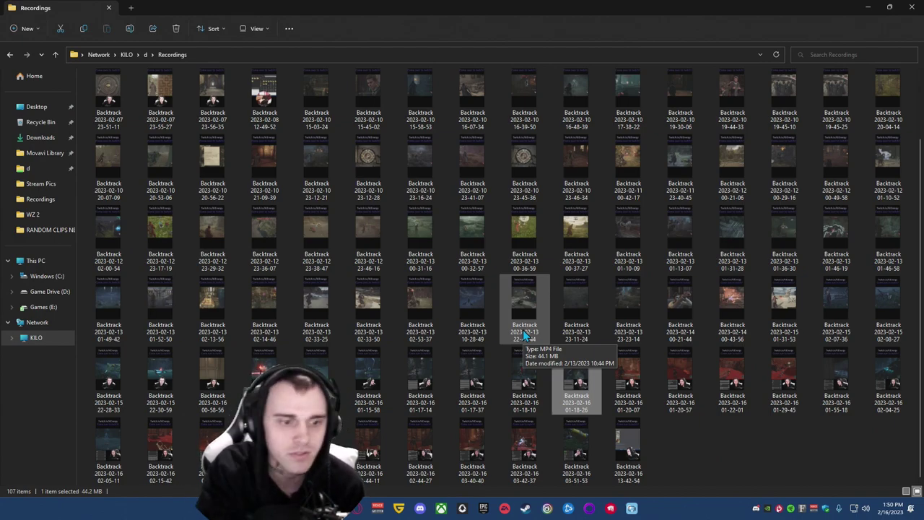
pyautogui.click(738, 443)
pyautogui.scroll(1, 739, 443)
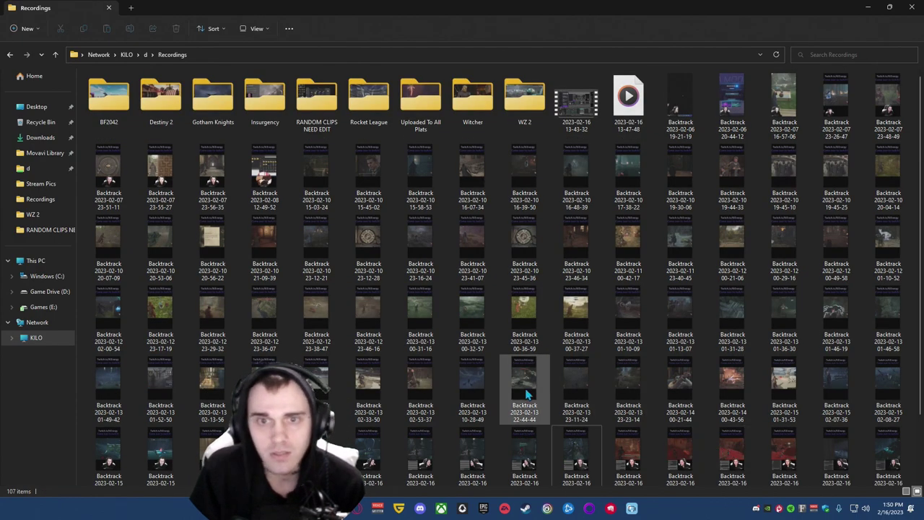
pyautogui.scroll(-1, 491, 370)
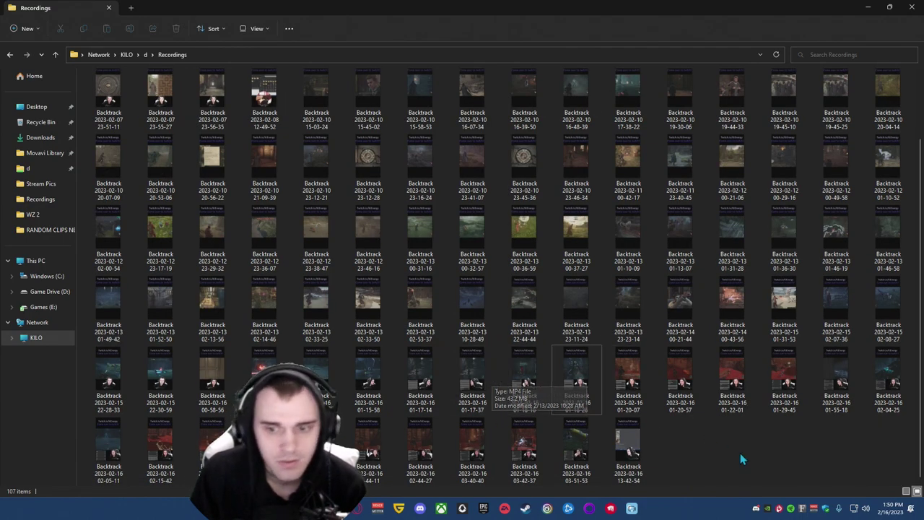
pyautogui.scroll(1, 578, 456)
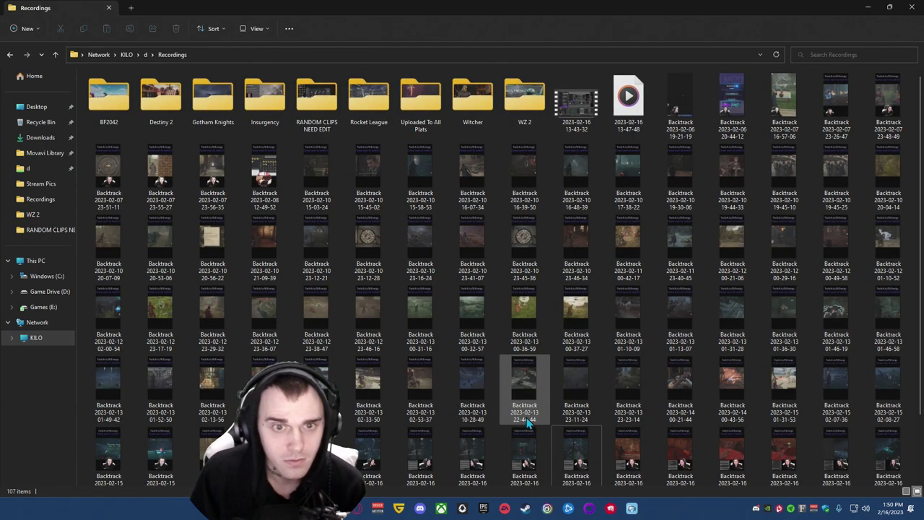
pyautogui.scroll(-1, 578, 455)
pyautogui.click(917, 8)
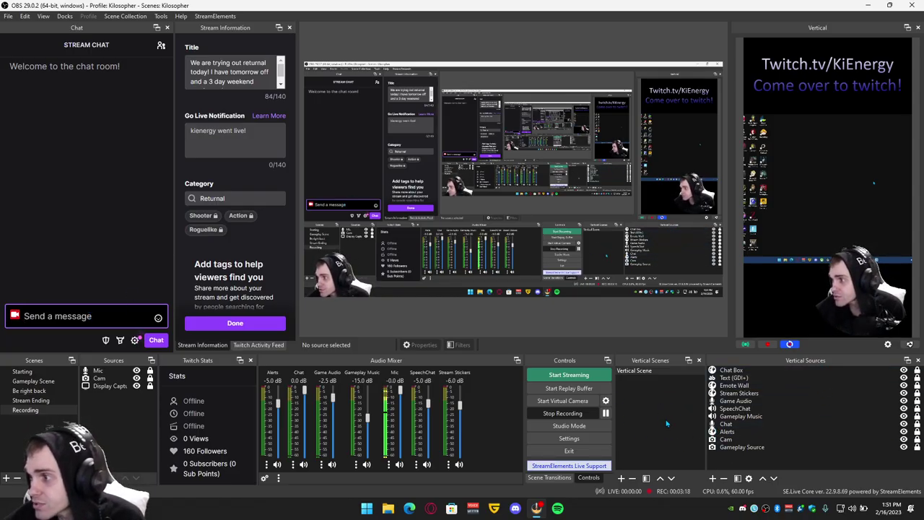
pyautogui.click(633, 372)
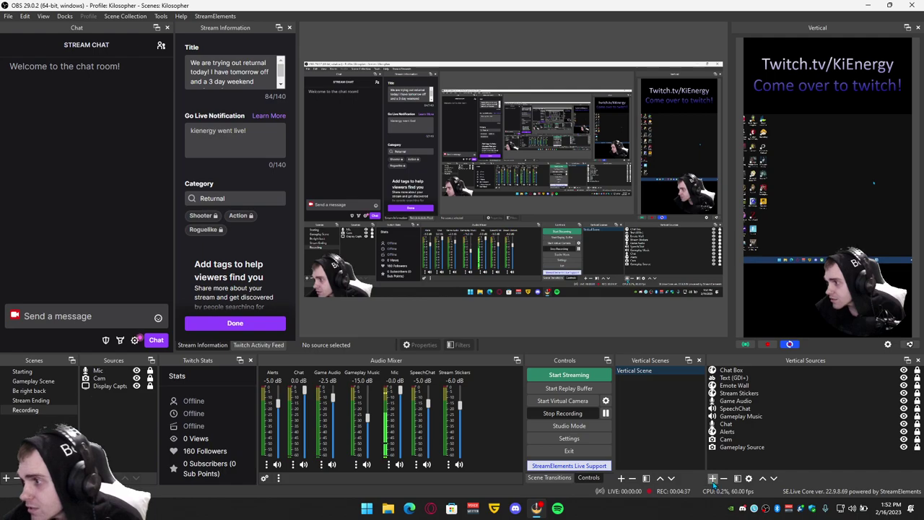
pyautogui.click(713, 479)
pyautogui.moveTo(840, 344)
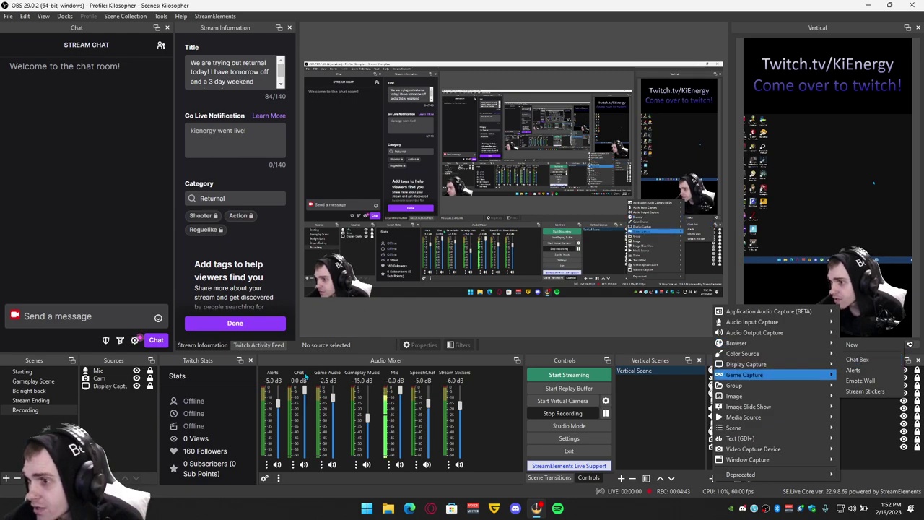
pyautogui.click(669, 418)
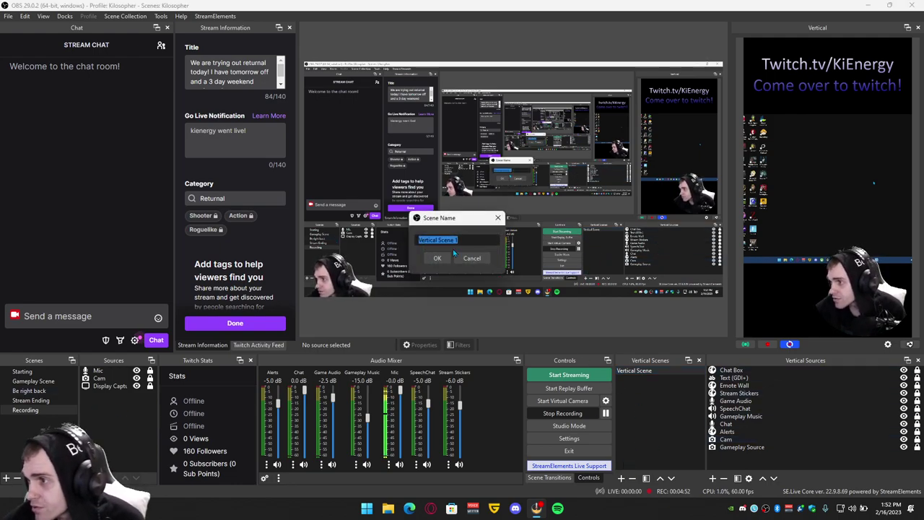
# Accept the name 'Vertical Scene 1' for the new scene and inspect its context options without choosing any.
pyautogui.click(440, 258)
pyautogui.rightClick(665, 383)
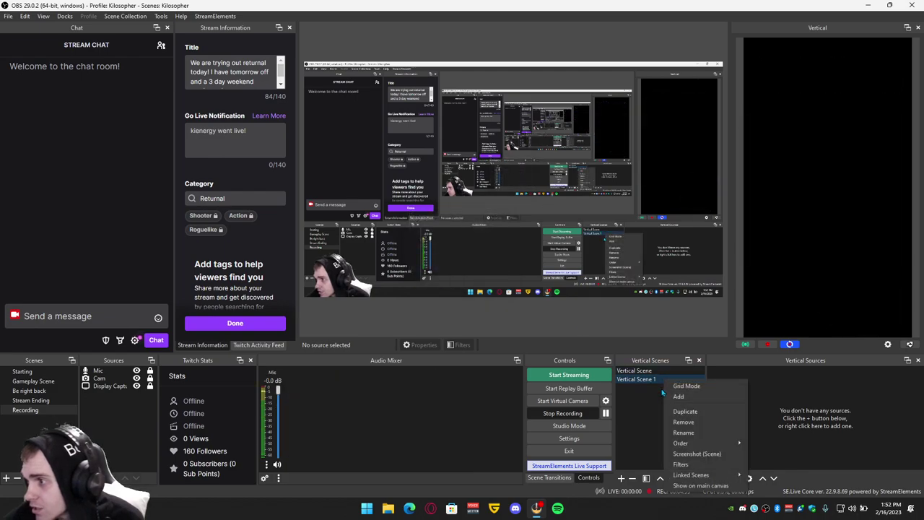
pyautogui.click(650, 394)
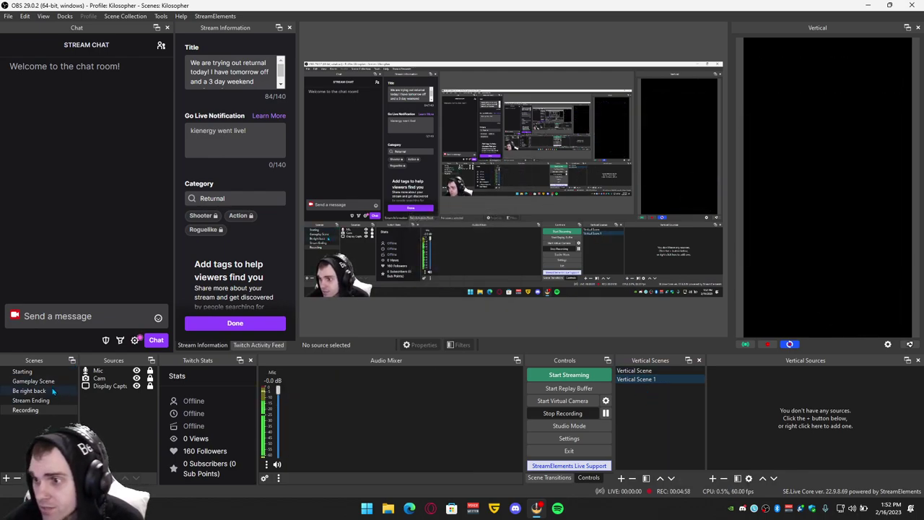
pyautogui.rightClick(677, 380)
pyautogui.rightClick(670, 382)
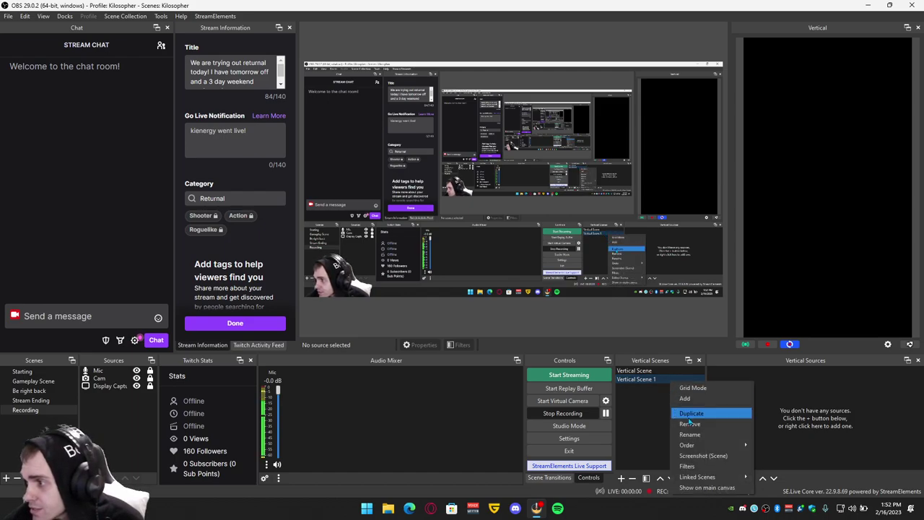
pyautogui.moveTo(718, 479)
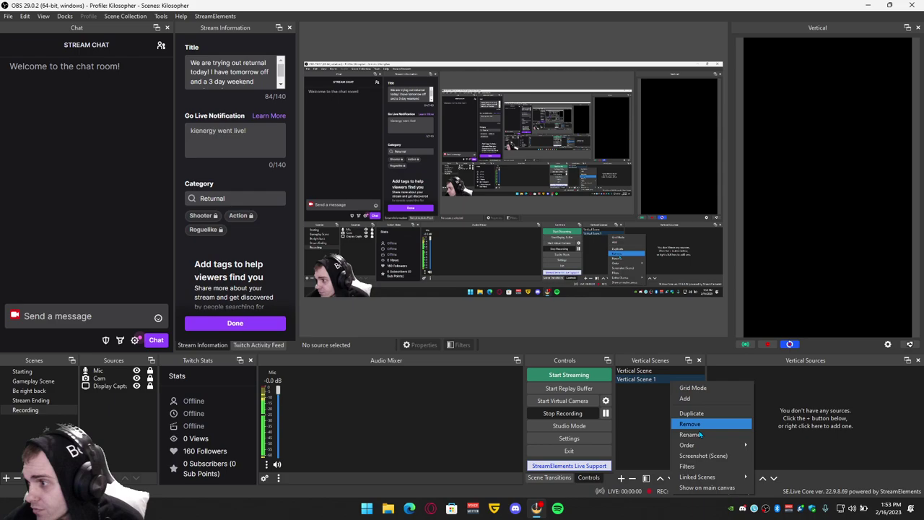
pyautogui.click(639, 424)
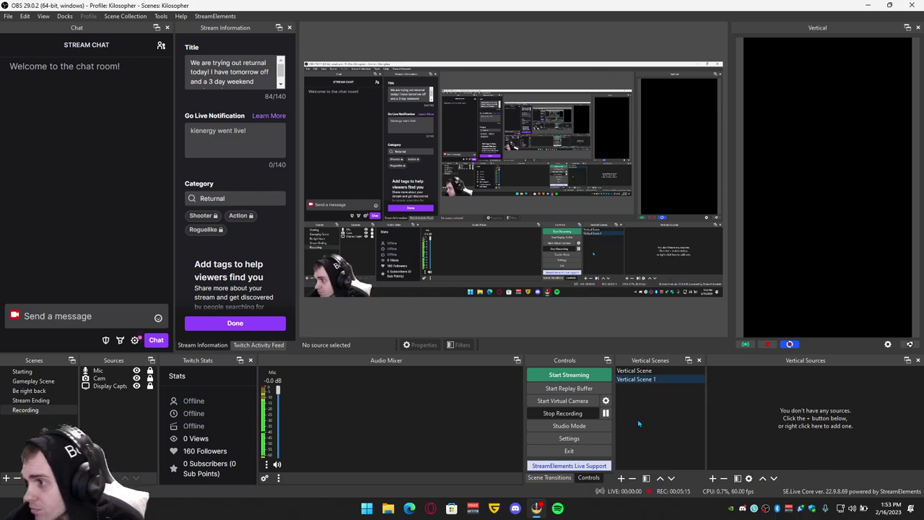